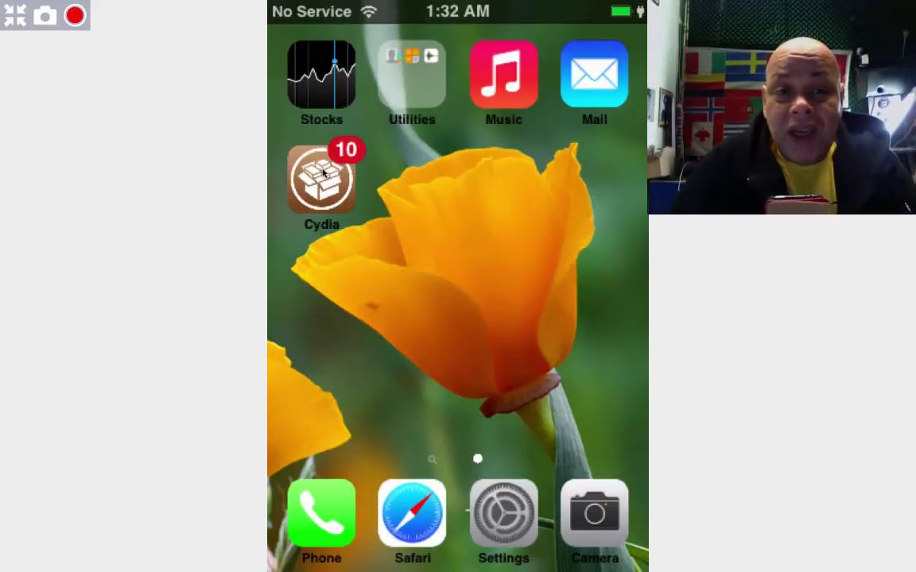
Exit the full-screen iPhone view, shift the iTools window aside and close the "untitled folder 2" window
{"action": "left_click", "coordinate": [15, 14]}
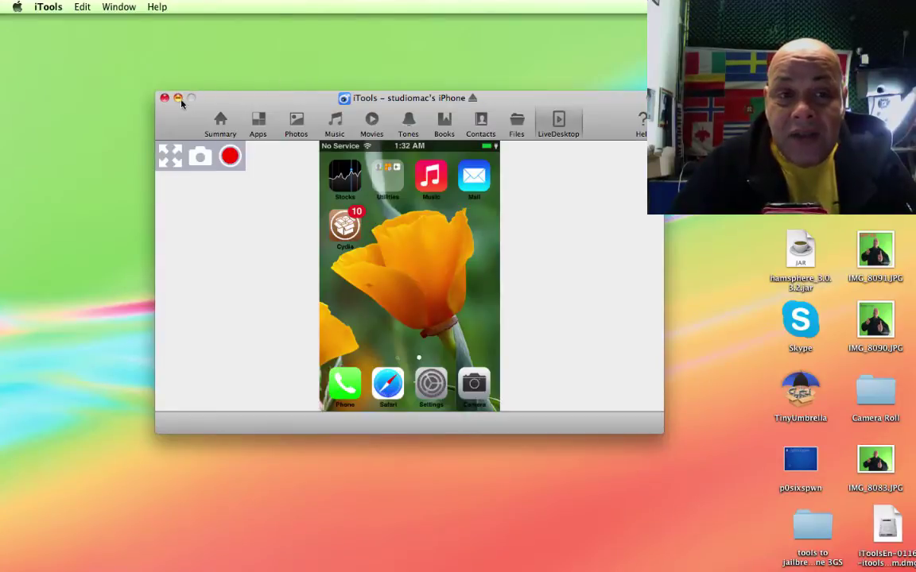
{"action": "left_click_drag", "start_coordinate": [413, 104], "coordinate": [307, 92]}
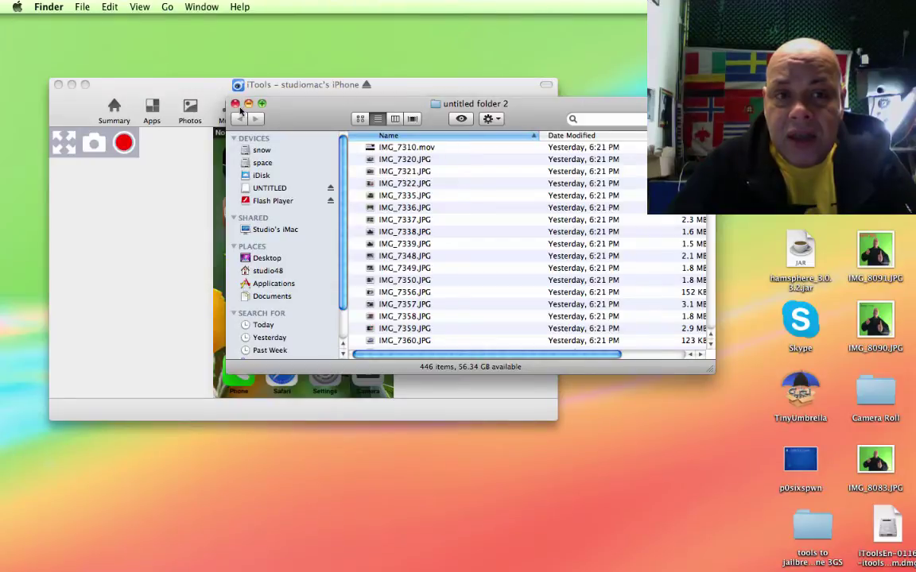
{"action": "key", "text": "super+w"}
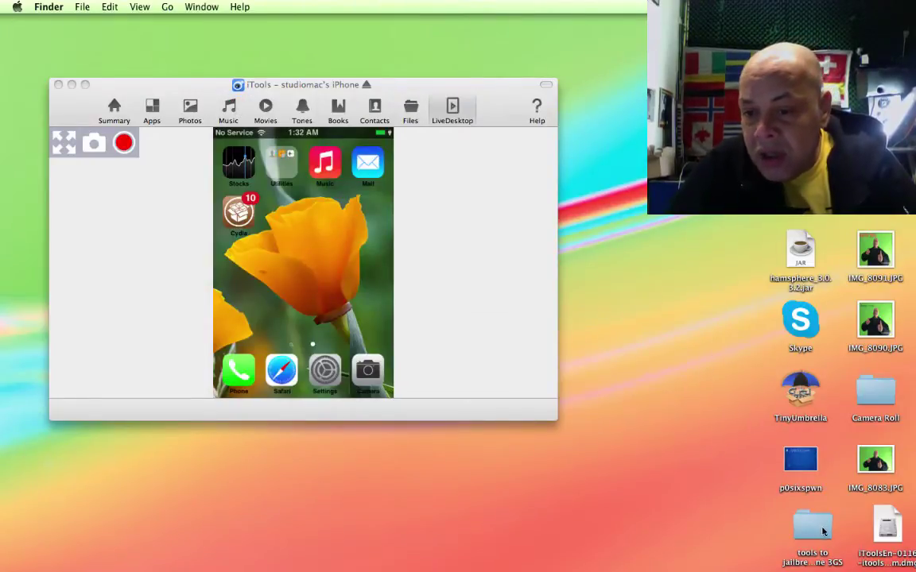
Open the "tools to jailbreak 6.1.6 iphone 3GS" desktop folder and point out its 6.0 and 6.1.6 IPSW firmware files
{"action": "double_click", "coordinate": [813, 532]}
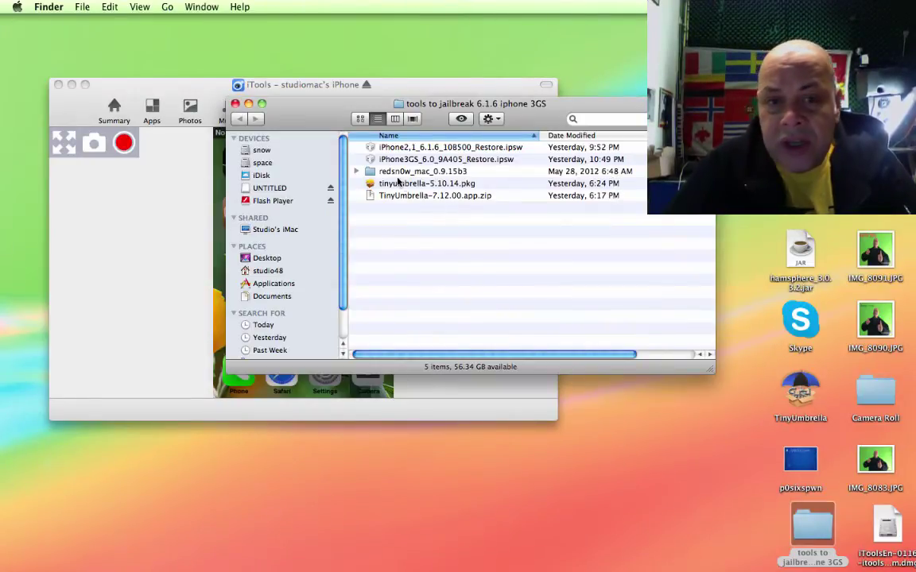
{"action": "left_click", "coordinate": [422, 161]}
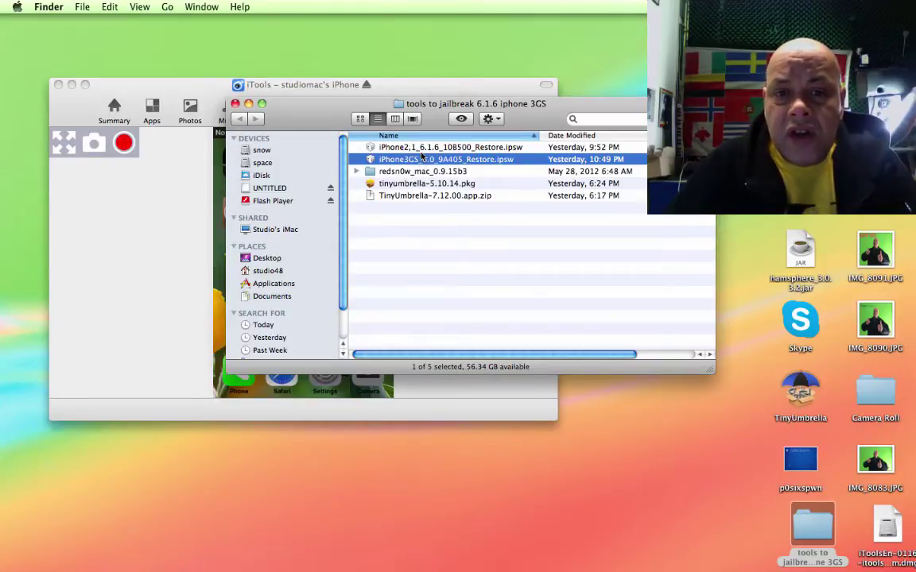
{"action": "left_click", "coordinate": [419, 148]}
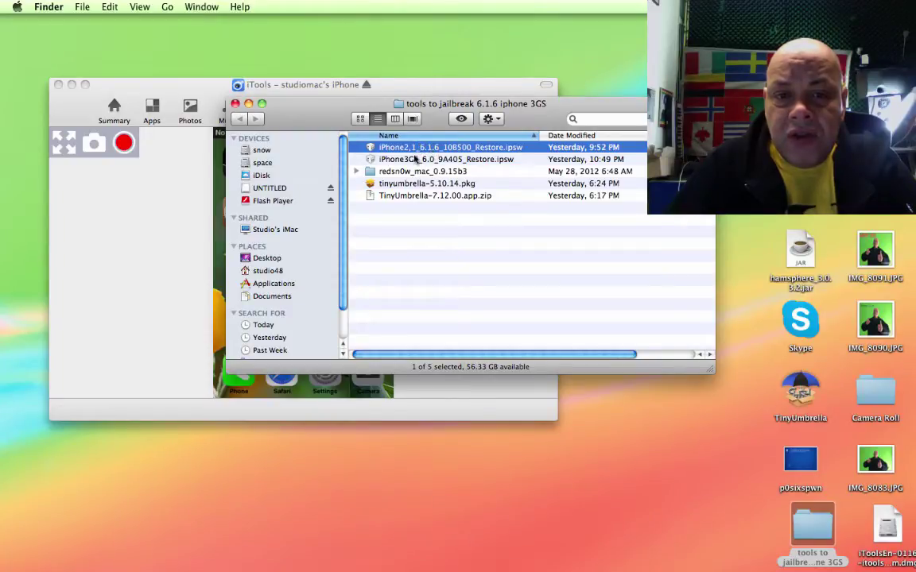
Launch redsn0w from the redsn0w_mac_0.9.15b3 folder and move its window off the folder window
{"action": "double_click", "coordinate": [389, 172]}
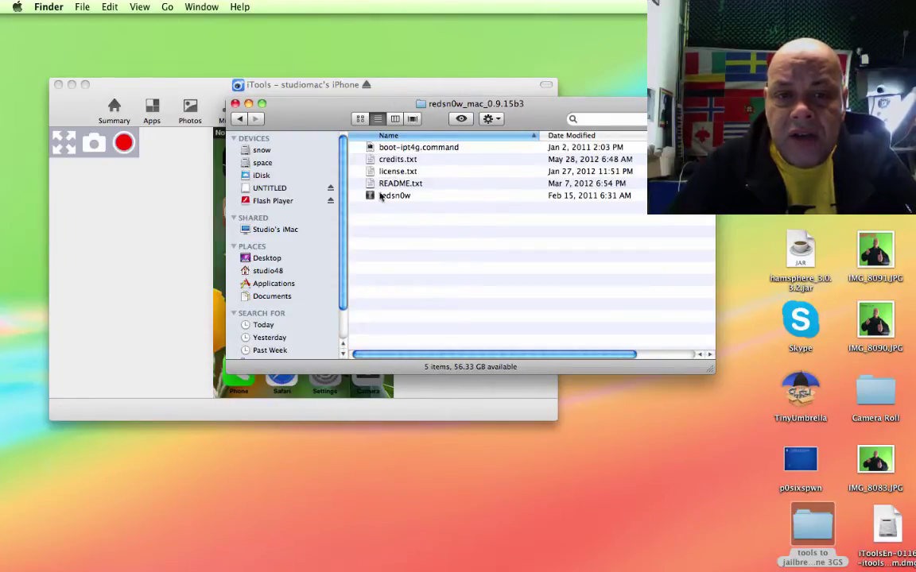
{"action": "double_click", "coordinate": [385, 196]}
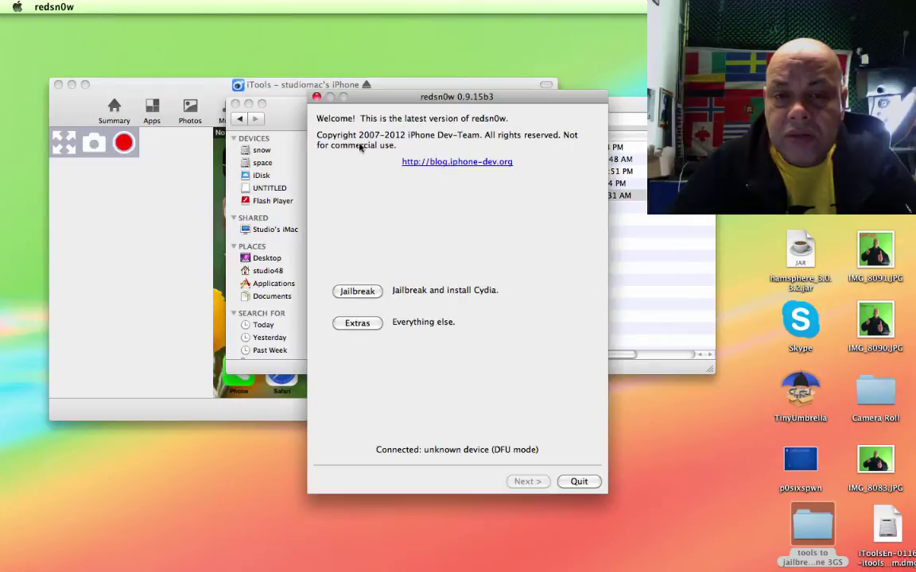
{"action": "left_click_drag", "start_coordinate": [399, 99], "coordinate": [276, 48]}
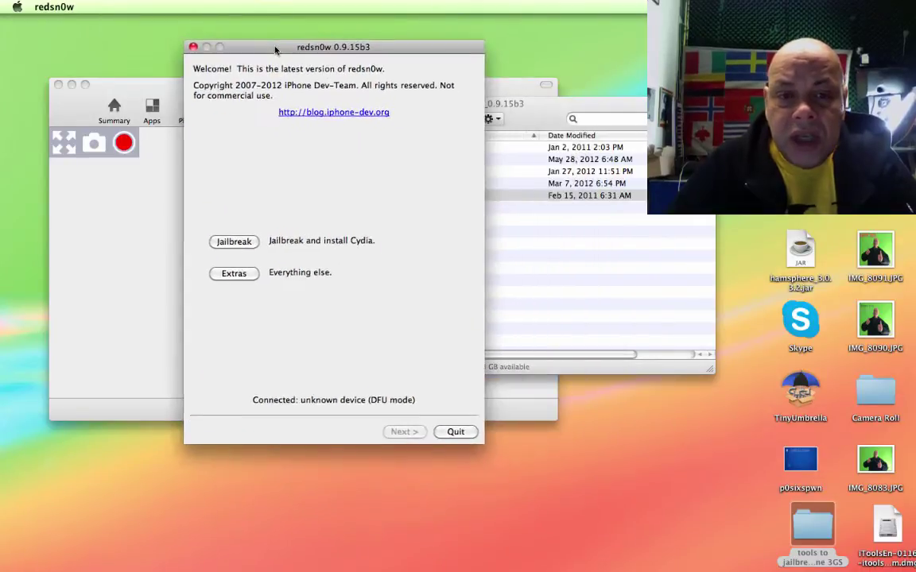
Start selecting an IPSW from redsn0w's Extras and browse to the "tools to jailbreak 6.1.6 iphone 3GS" folder on the Desktop
{"action": "left_click", "coordinate": [242, 275]}
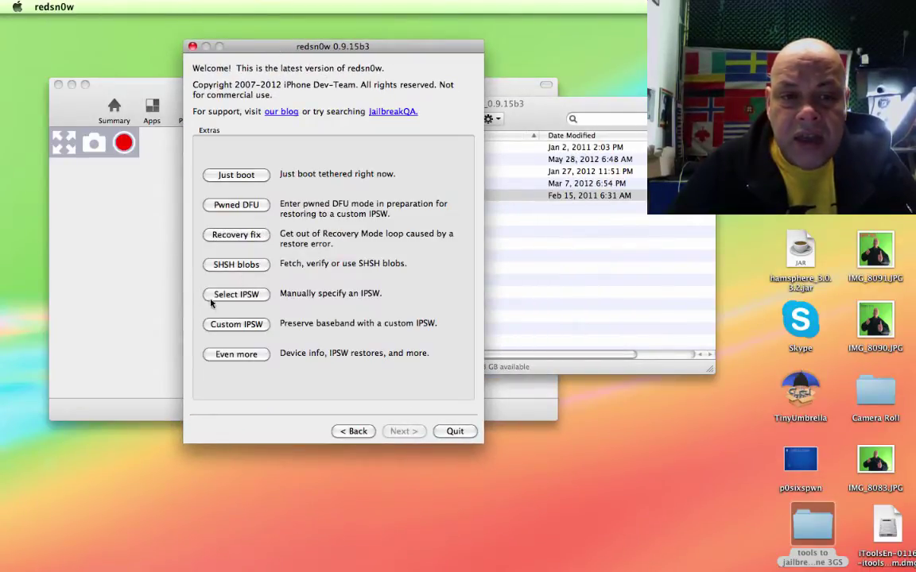
{"action": "left_click", "coordinate": [230, 295]}
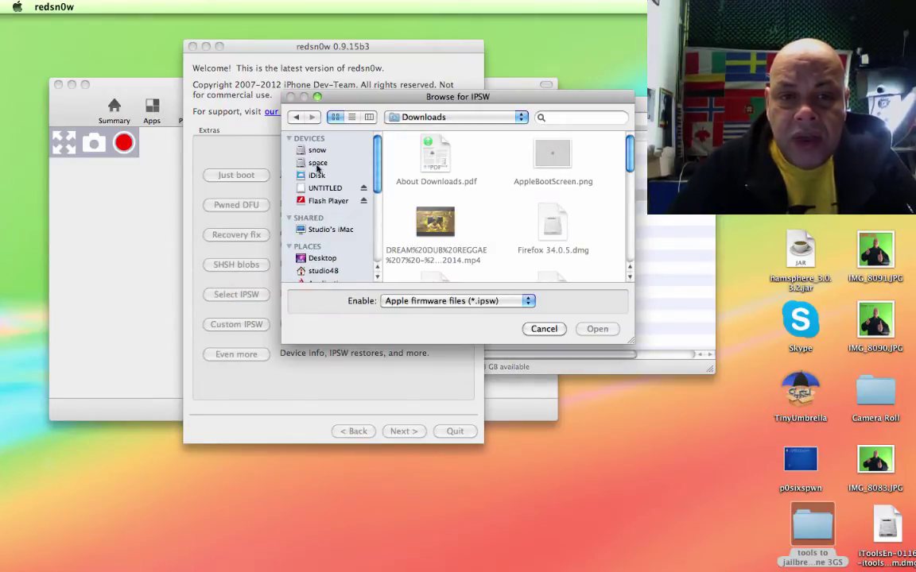
{"action": "scroll", "coordinate": [378, 188], "scroll_direction": "down", "scroll_amount": 3}
{"action": "scroll", "coordinate": [378, 188], "scroll_direction": "down", "scroll_amount": 2}
{"action": "left_click", "coordinate": [372, 200]}
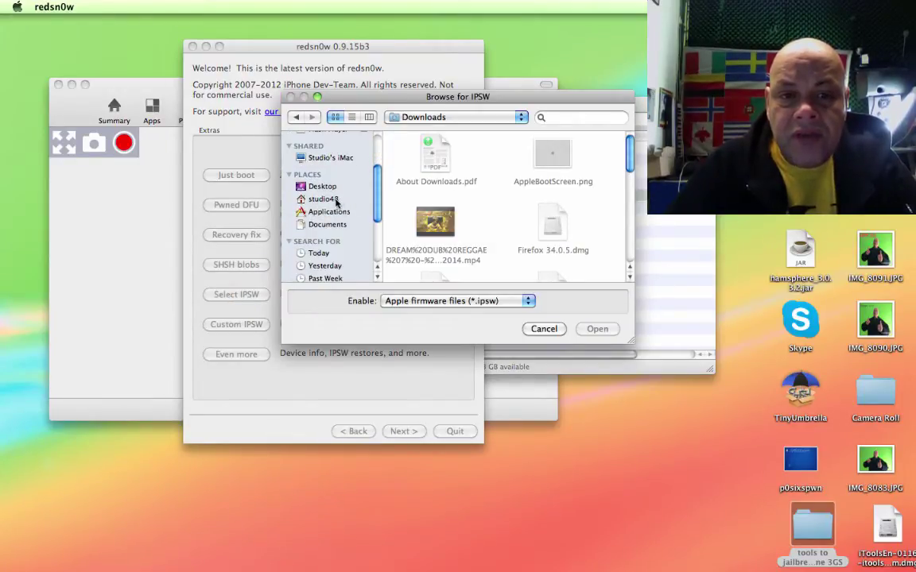
{"action": "double_click", "coordinate": [436, 157]}
{"action": "left_click_drag", "start_coordinate": [644, 162], "coordinate": [633, 217]}
{"action": "scroll", "coordinate": [566, 213], "scroll_direction": "down", "scroll_amount": 3}
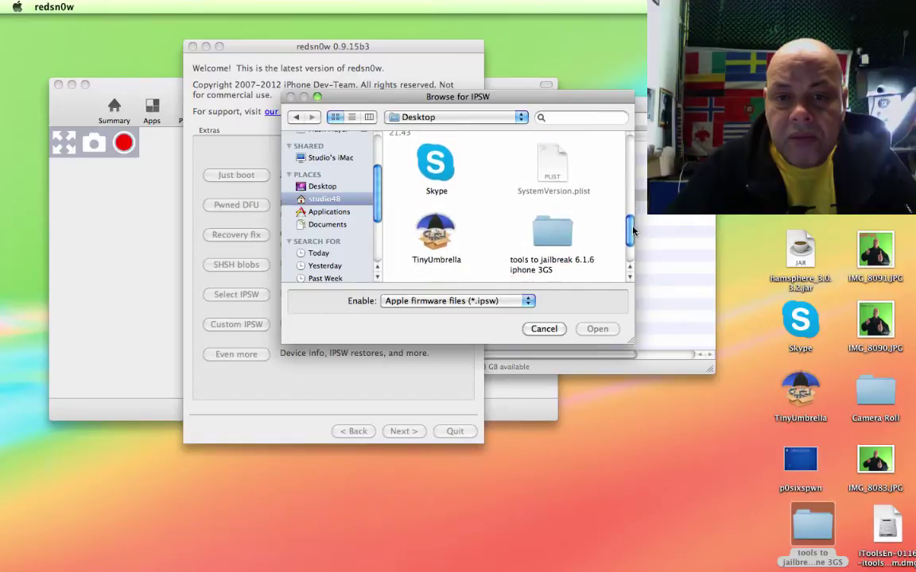
{"action": "double_click", "coordinate": [561, 203]}
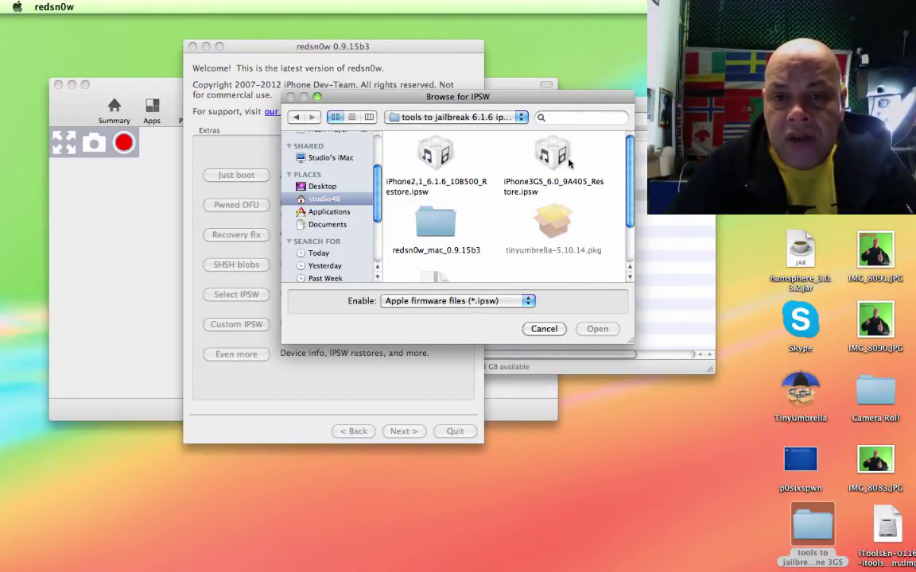
Load iPhone3GS_6.0_9A405_Restore.ipsw and identify the phone as the newer (fixed) iPhone 3GS model
{"action": "left_click", "coordinate": [558, 158]}
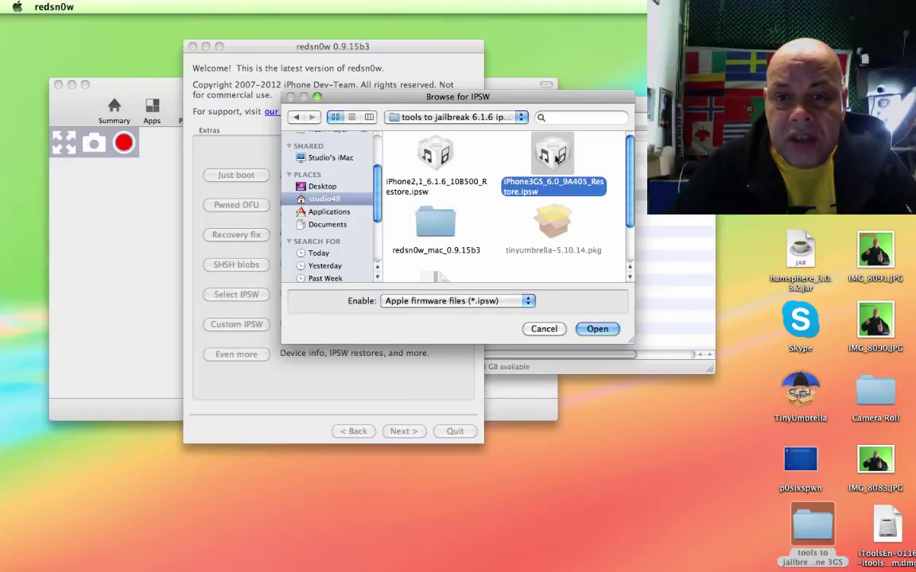
{"action": "left_click", "coordinate": [436, 159]}
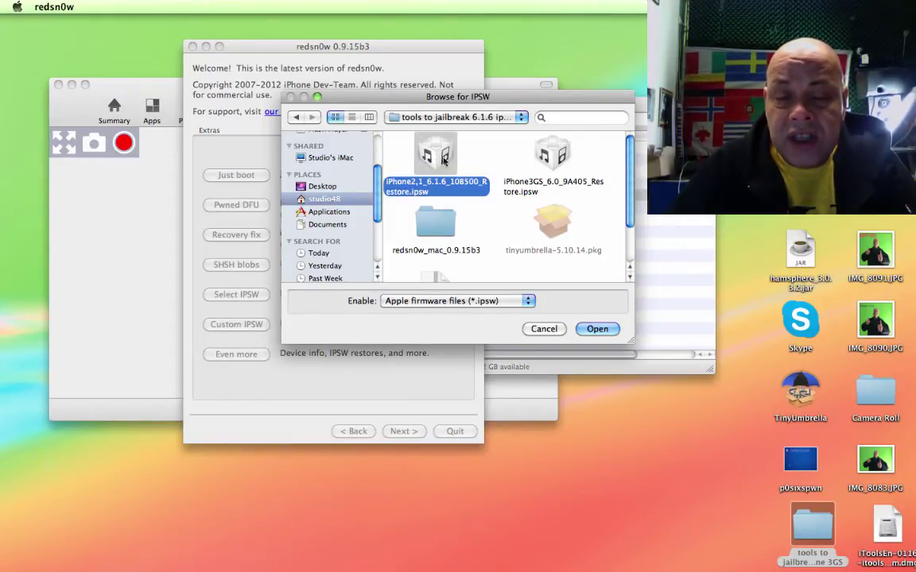
{"action": "left_click", "coordinate": [562, 165]}
{"action": "double_click", "coordinate": [561, 165]}
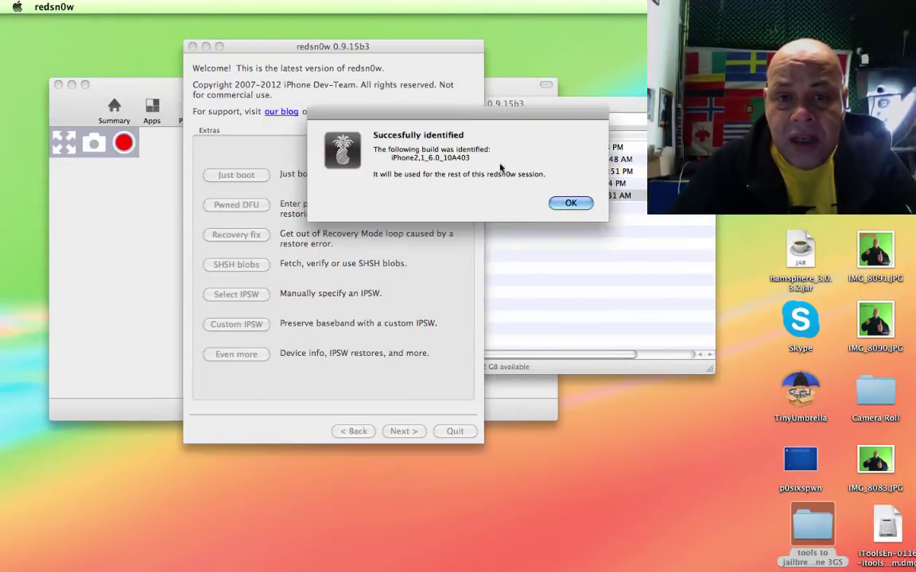
{"action": "left_click", "coordinate": [578, 205]}
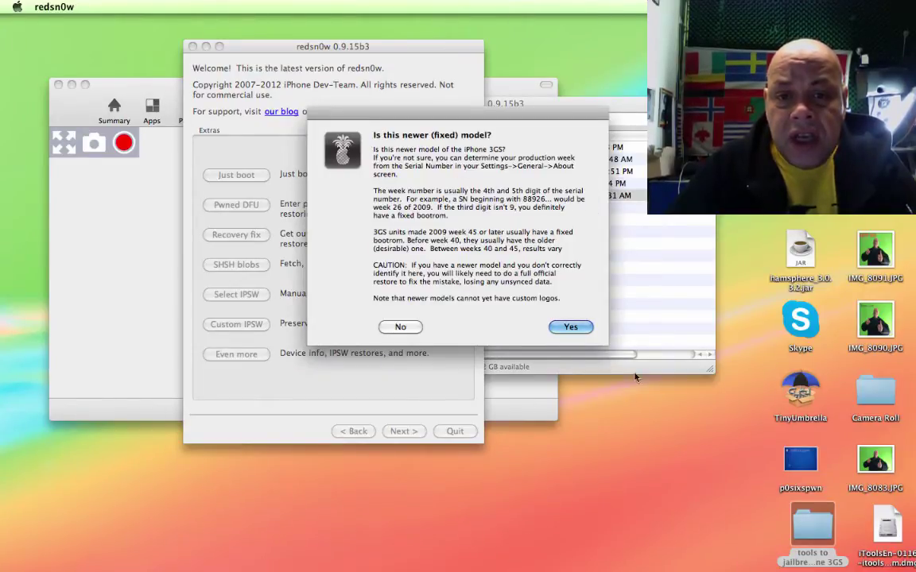
{"action": "left_click", "coordinate": [571, 329]}
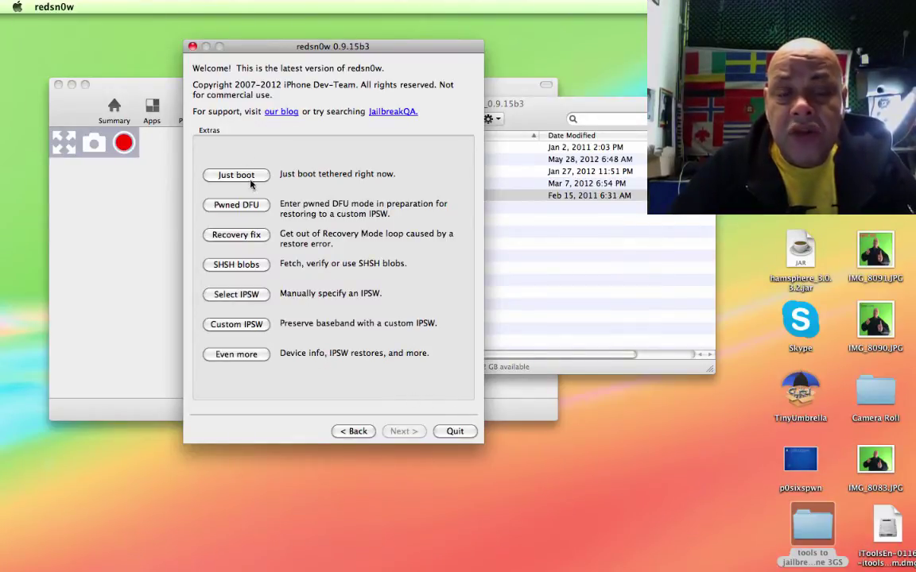
Close redsn0w from its start page and move the redsn0w_mac_0.9.15b3 folder window clear of the live iPhone view
{"action": "left_click", "coordinate": [352, 431]}
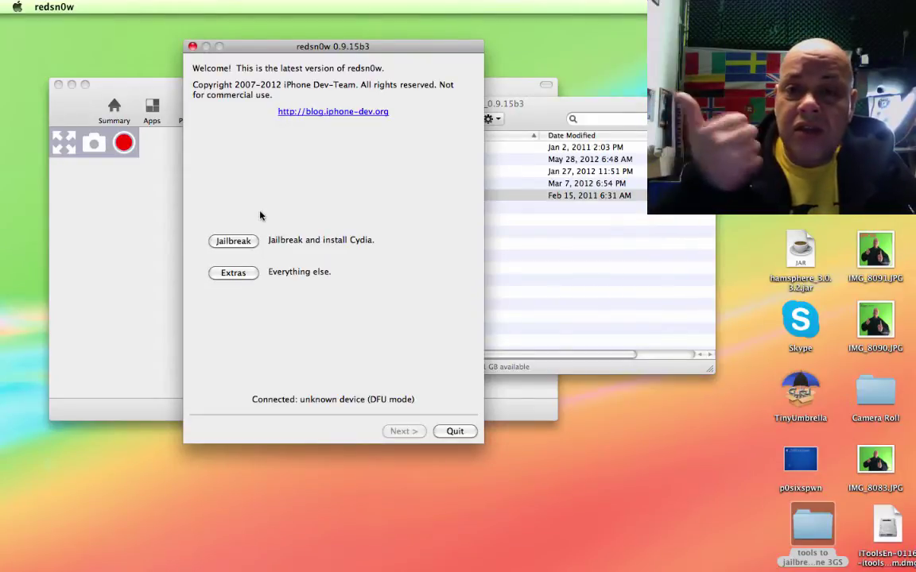
{"action": "left_click", "coordinate": [191, 48]}
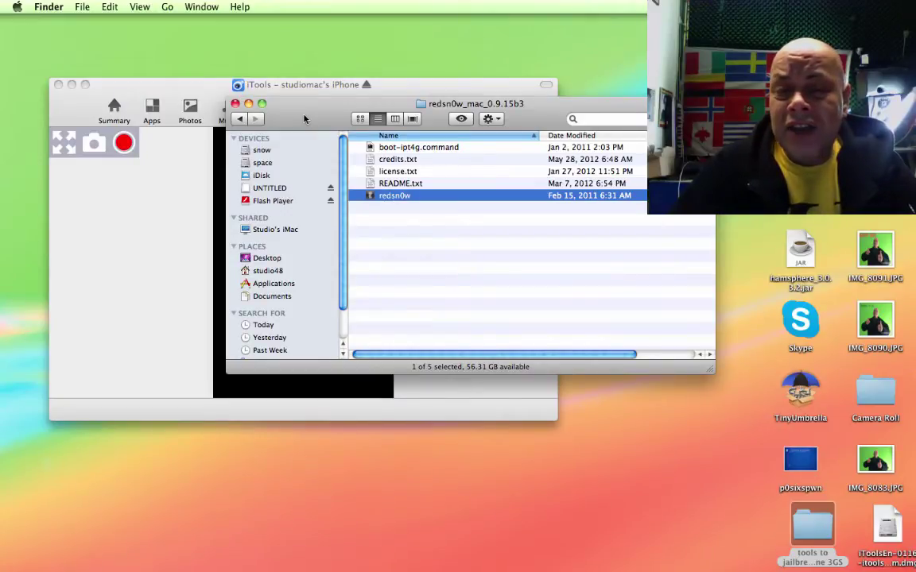
{"action": "left_click_drag", "start_coordinate": [304, 119], "coordinate": [515, 156]}
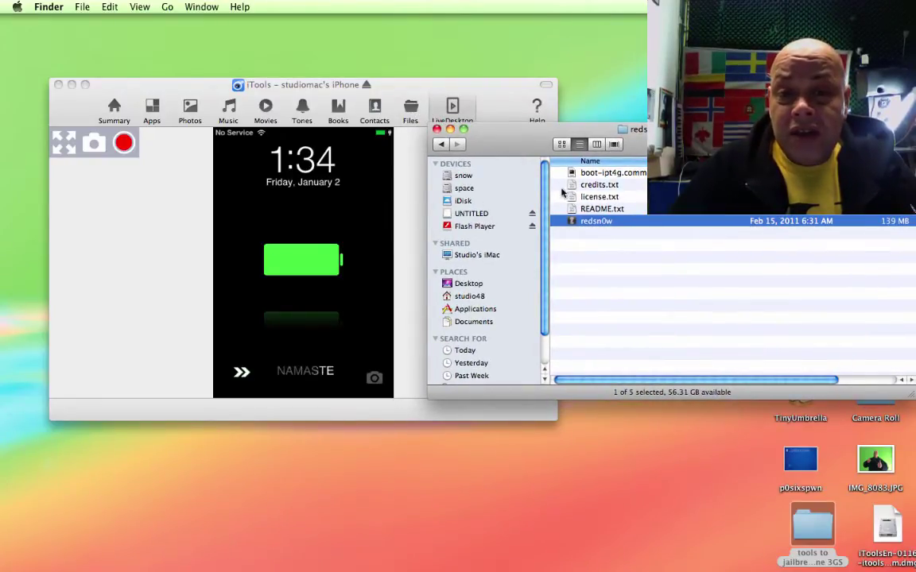
Relaunch redsn0w, show its Extras options for the tethered boot and quit it
{"action": "double_click", "coordinate": [573, 222]}
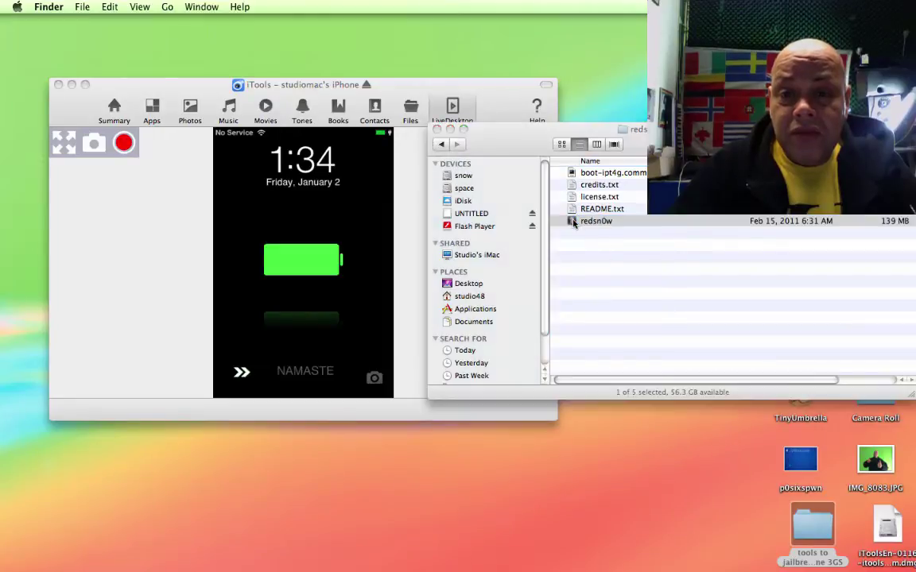
{"action": "left_click", "coordinate": [368, 323]}
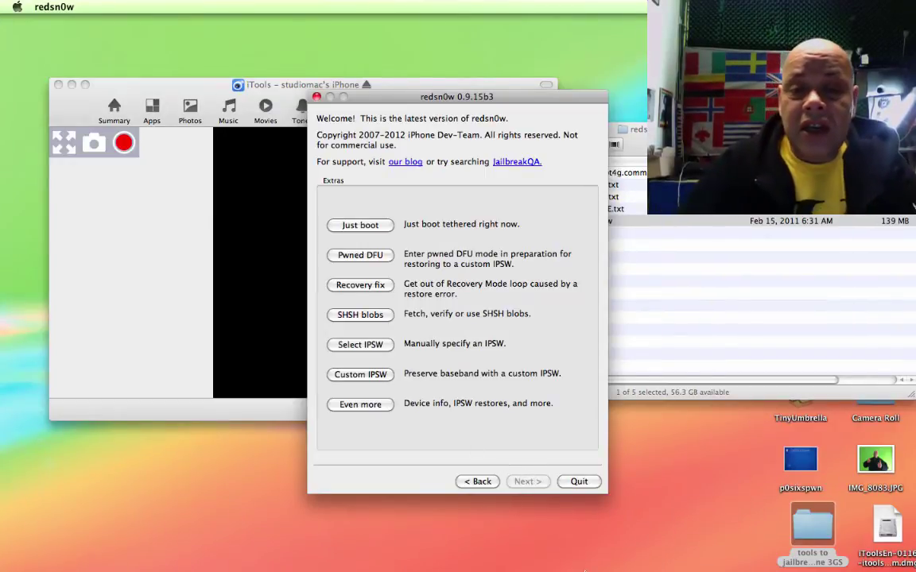
{"action": "left_click", "coordinate": [584, 483]}
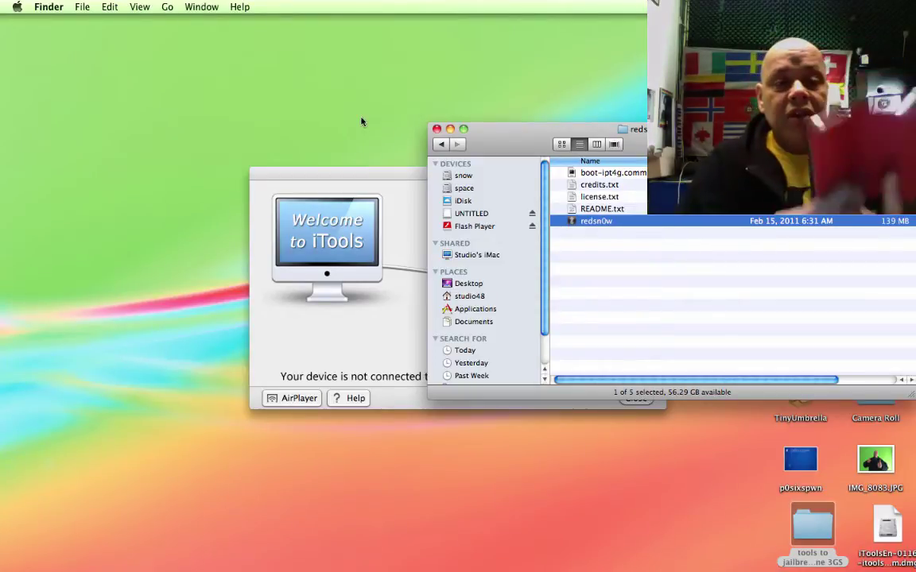
Move the iTools connection window off the folder window and close both windows
{"action": "left_click_drag", "start_coordinate": [384, 182], "coordinate": [263, 92]}
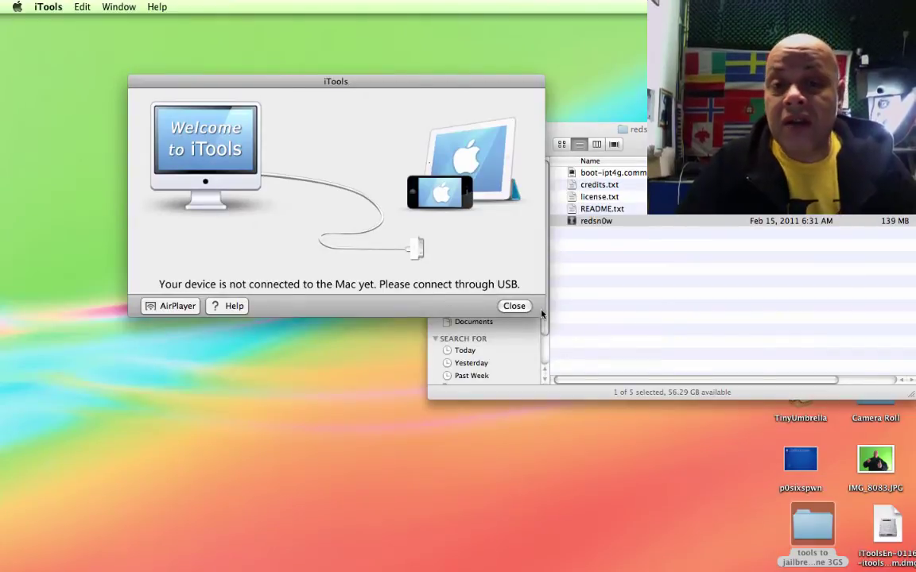
{"action": "left_click", "coordinate": [512, 305]}
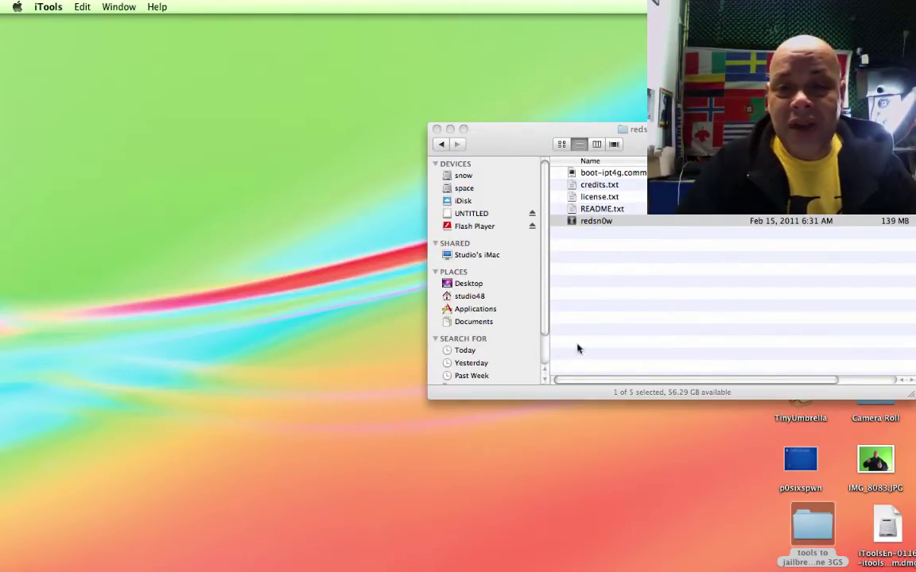
{"action": "left_click", "coordinate": [436, 129]}
{"action": "left_click", "coordinate": [511, 207]}
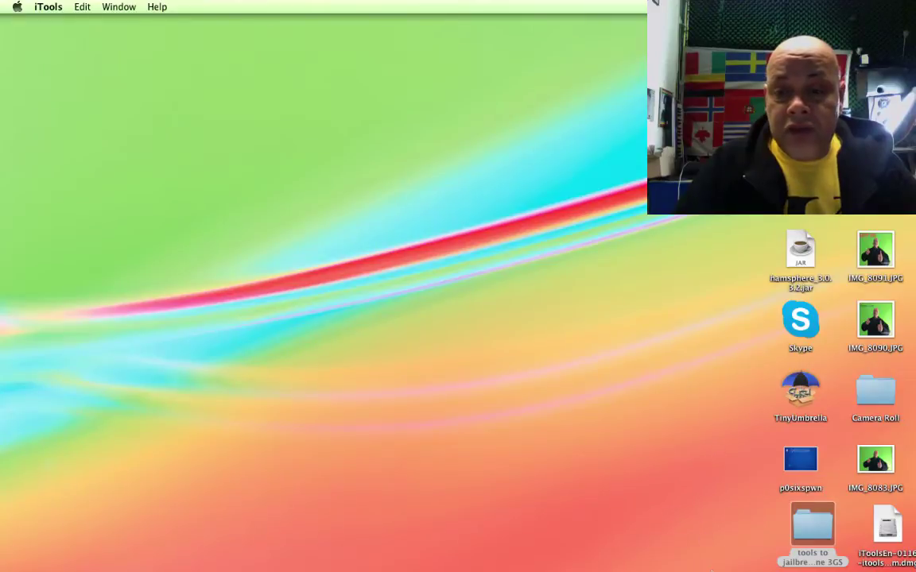
Reopen iTools, show the connected iPhone's live screen and move the window higher on the desktop
{"action": "mouse_move", "coordinate": [628, 566]}
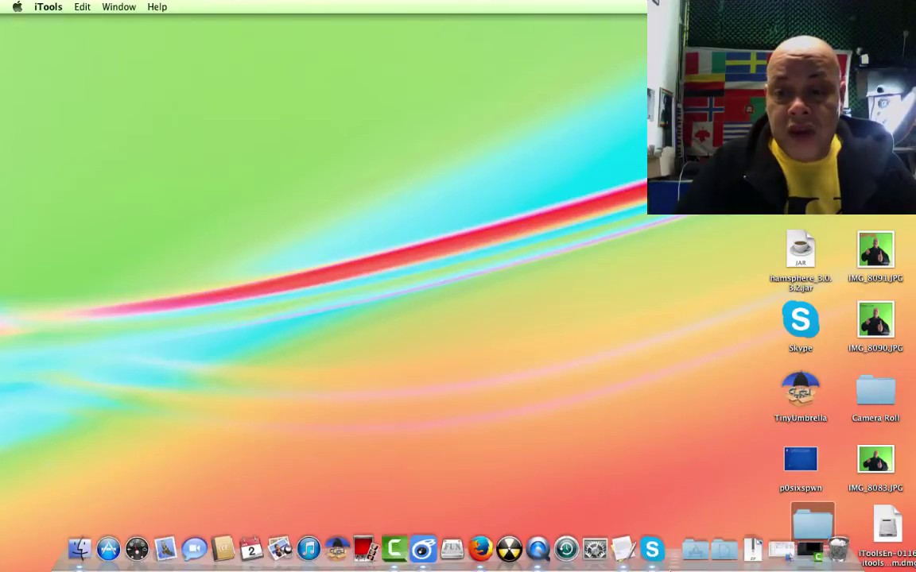
{"action": "left_click", "coordinate": [431, 554]}
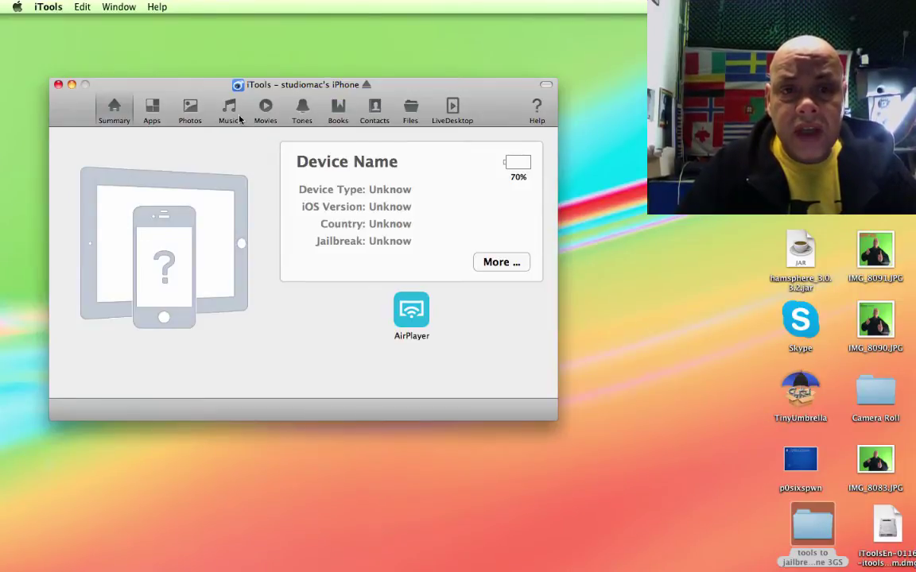
{"action": "left_click", "coordinate": [450, 112]}
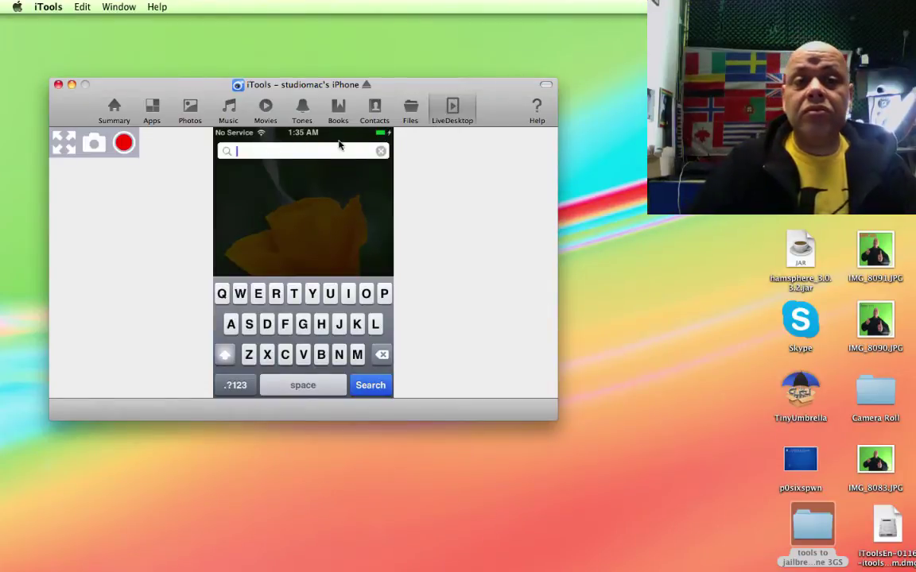
{"action": "left_click_drag", "start_coordinate": [321, 92], "coordinate": [321, 60]}
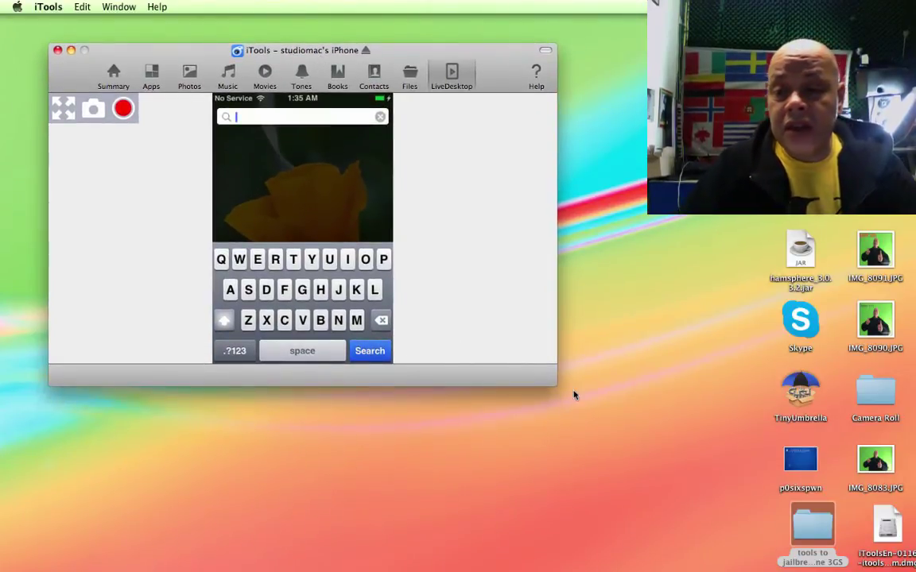
Move the iTools disk image higher on the desktop and switch the live iPhone view to full screen
{"action": "left_click_drag", "start_coordinate": [886, 528], "coordinate": [652, 183]}
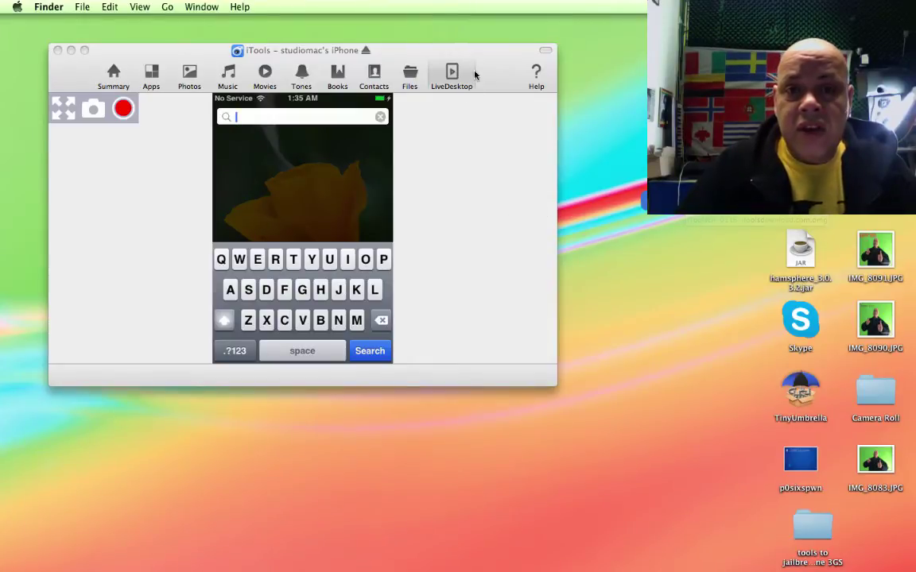
{"action": "left_click", "coordinate": [93, 52]}
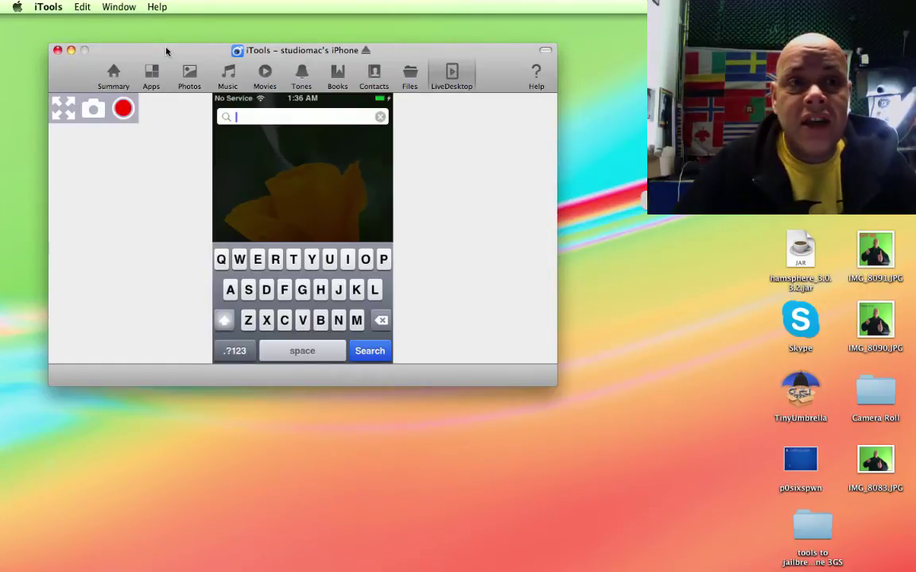
{"action": "left_click", "coordinate": [67, 107]}
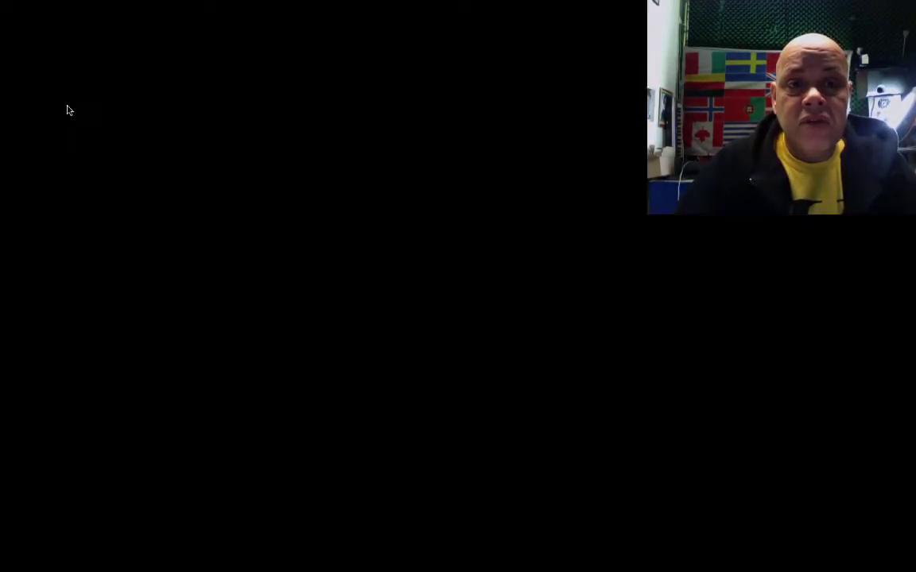